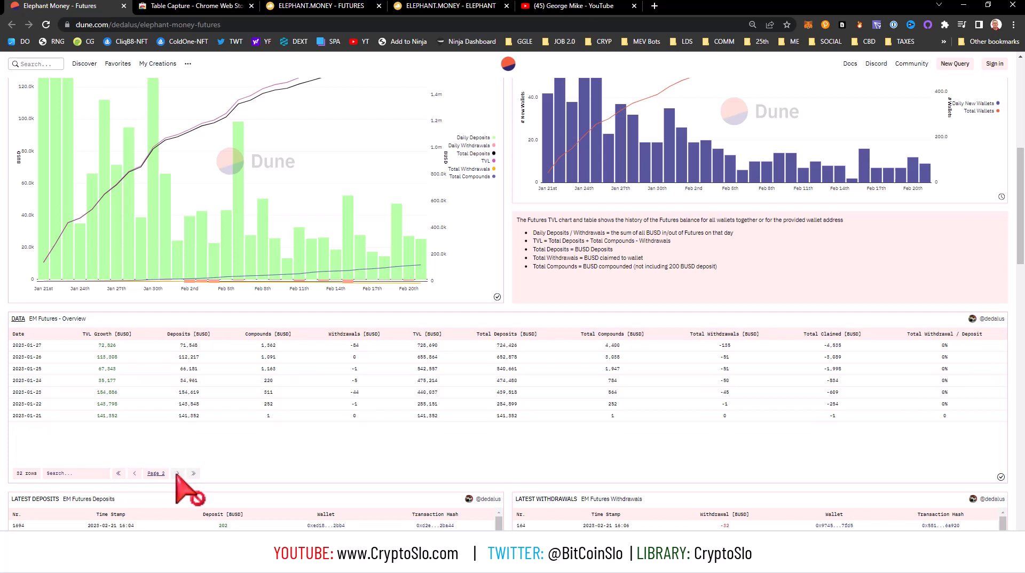
Go back to page 1 of the EM Futures Overview data table and return to the dashboard's summary figures.
left_click(134, 473)
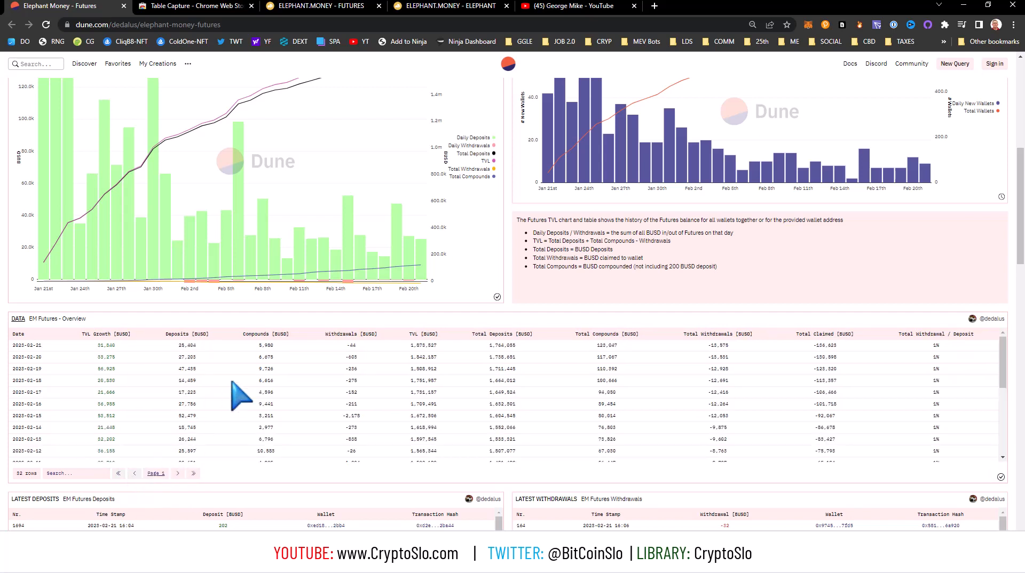
scroll(342, 365, "up", 7)
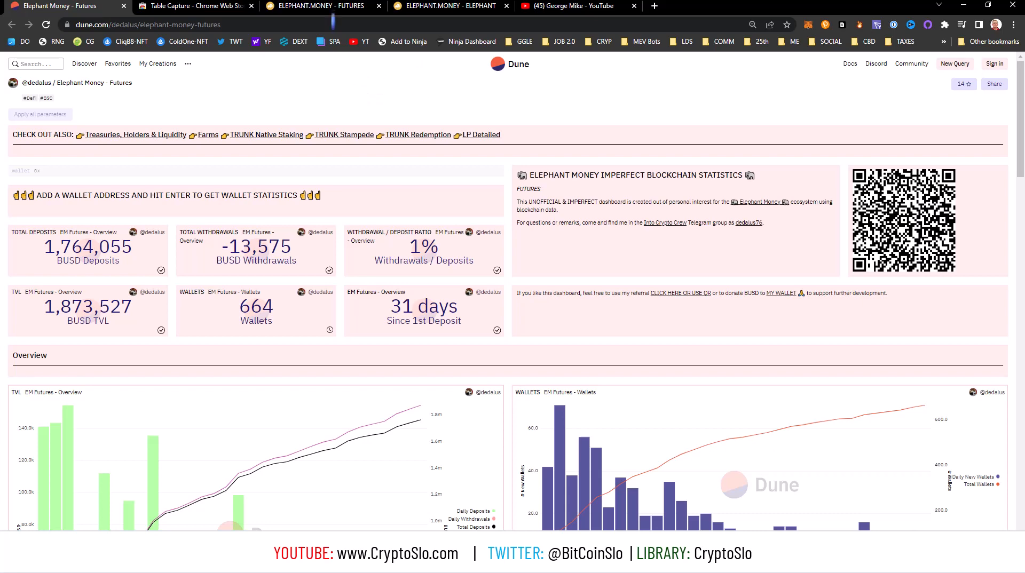
Look over the Elephant Money Futures page and the ELEPHANT token dashboard with its price chart.
left_click(330, 6)
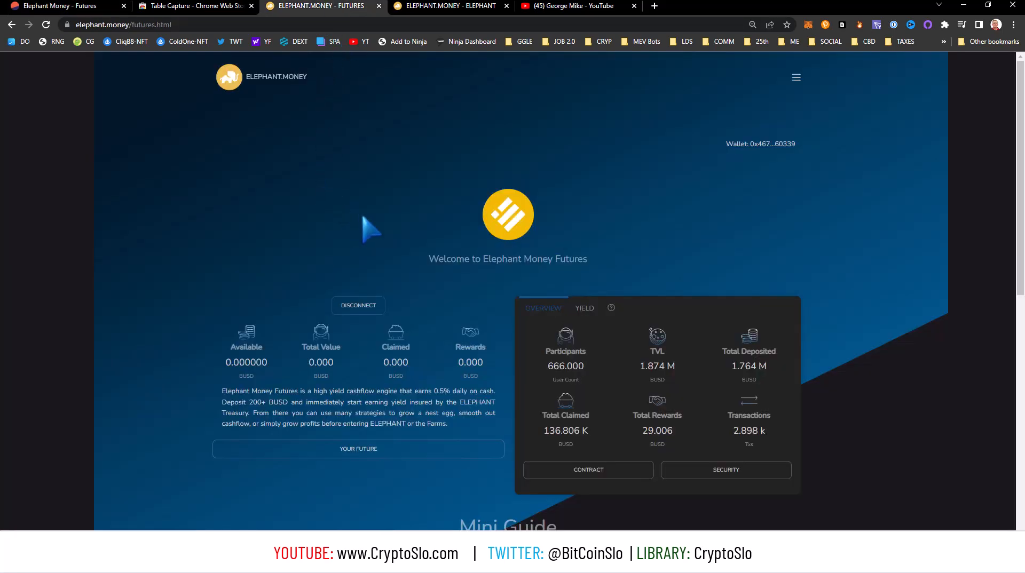
scroll(601, 321, "down", 7)
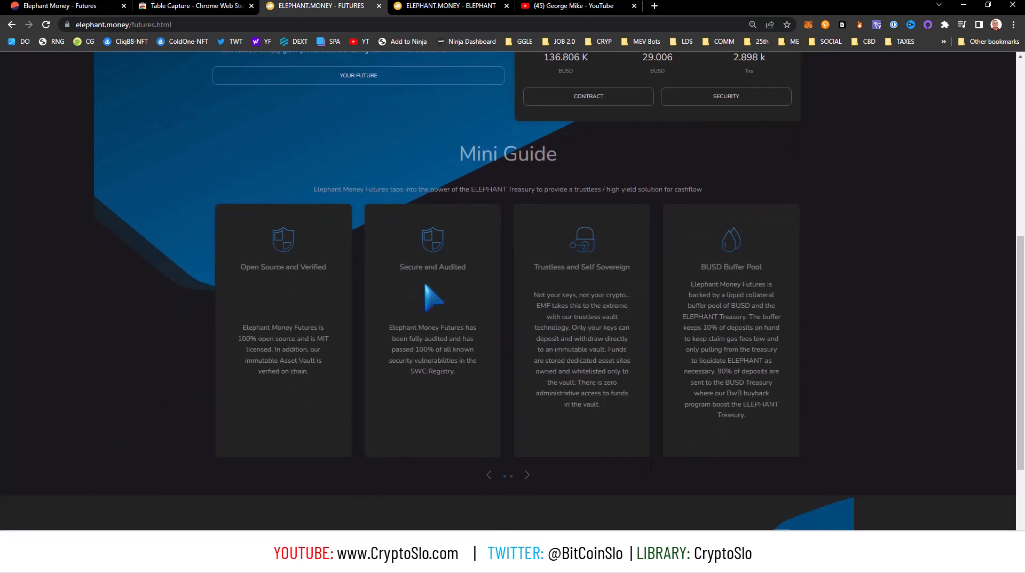
scroll(425, 285, "up", 7)
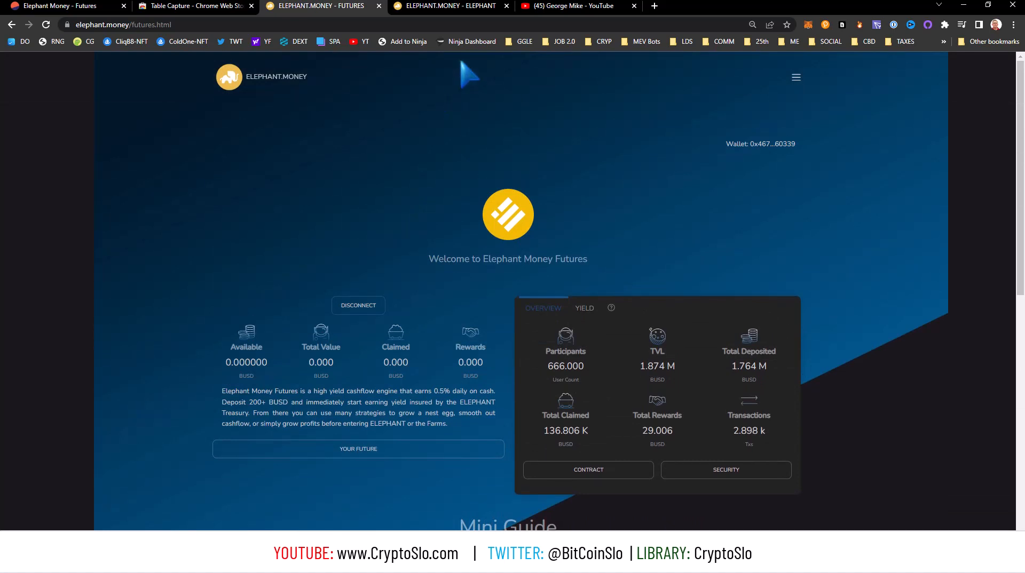
left_click(447, 7)
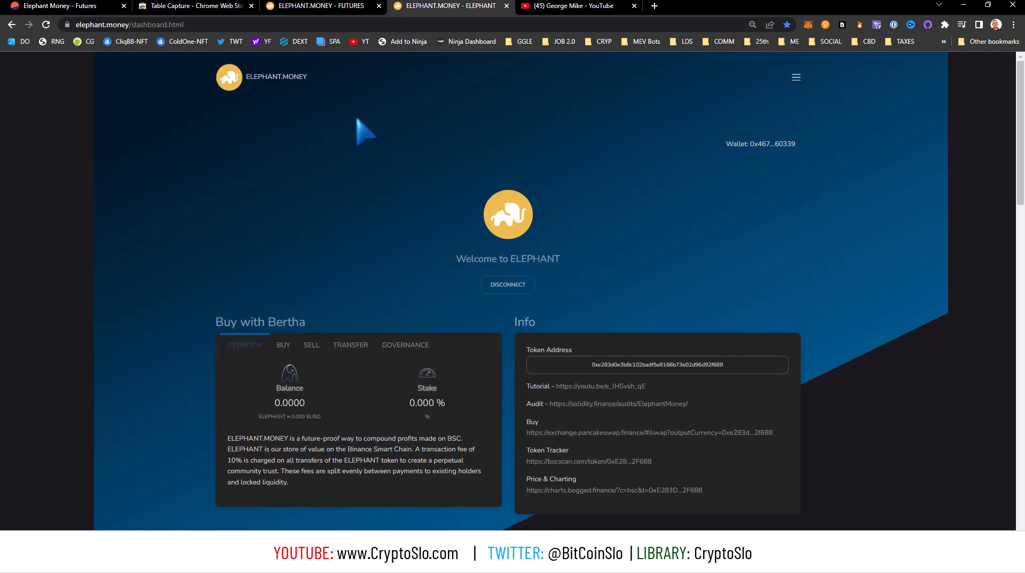
scroll(392, 213, "down", 2)
scroll(393, 210, "down", 3)
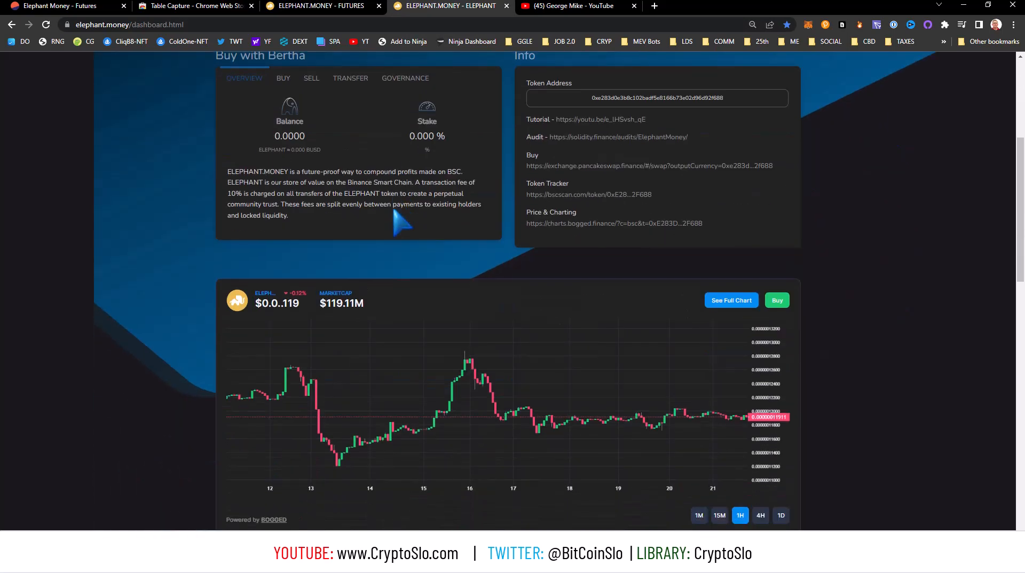
scroll(394, 213, "up", 5)
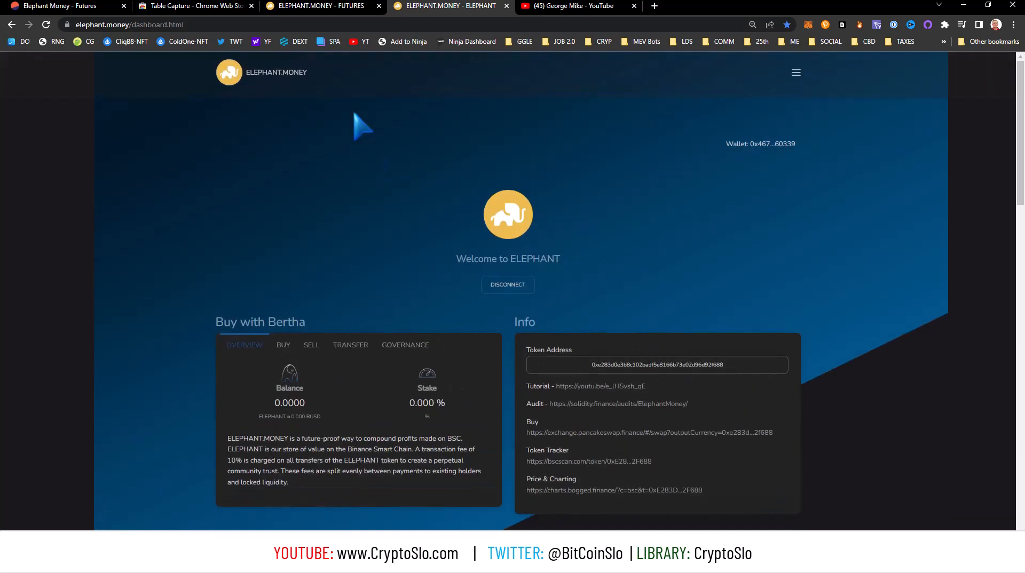
Review the daily rows of the Dune dashboard's Overview data table and check the Table Capture extension's Chrome Web Store page.
left_click(216, 6)
left_click(80, 7)
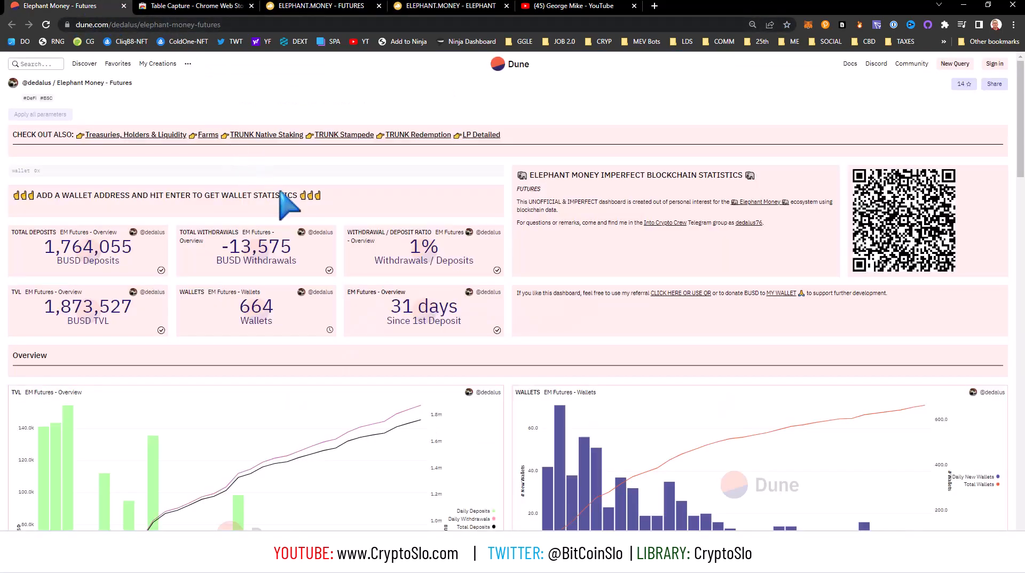
scroll(327, 258, "down", 3)
scroll(366, 279, "down", 4)
scroll(374, 334, "down", 1)
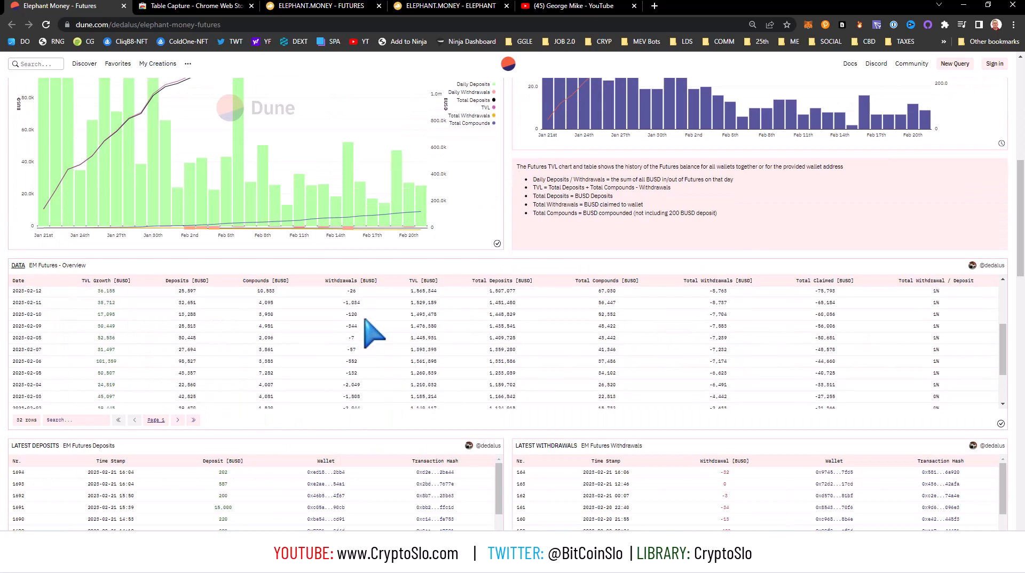
left_click(205, 8)
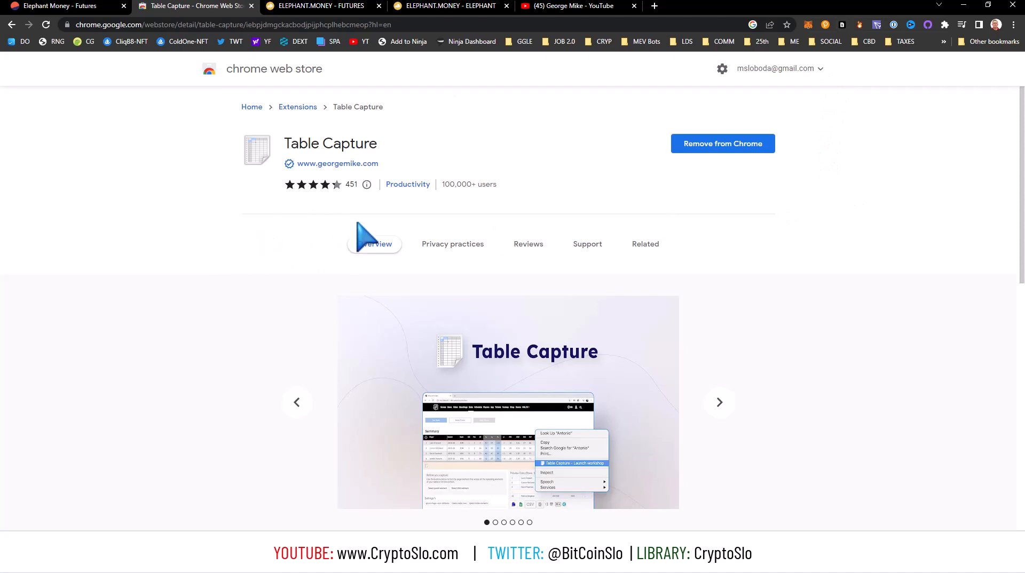
Return to the Dune dashboard and examine the Latest Deposits, Latest Withdrawals and Top Wallets tables.
left_click(75, 7)
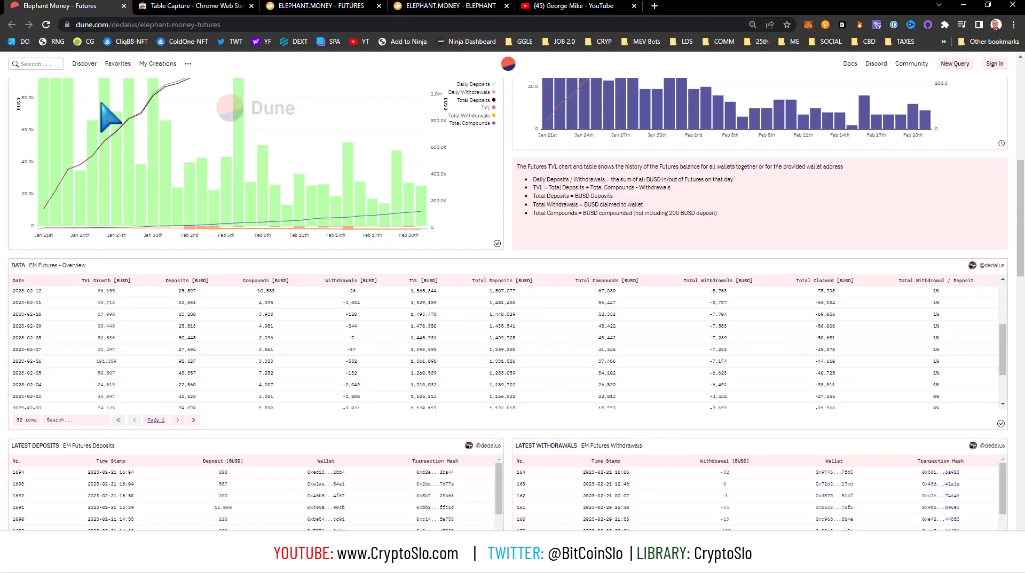
scroll(299, 325, "down", 5)
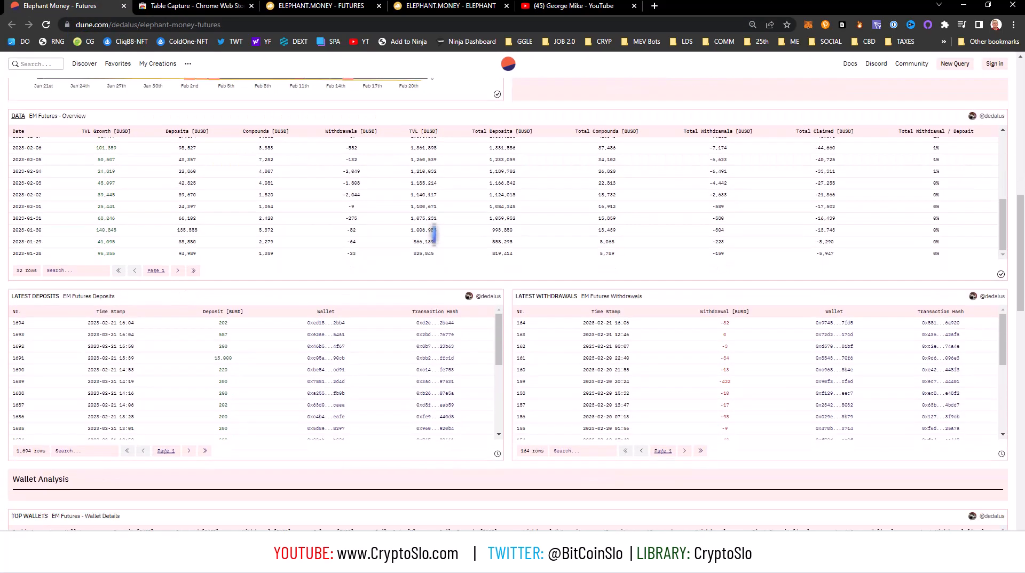
scroll(433, 234, "down", 6)
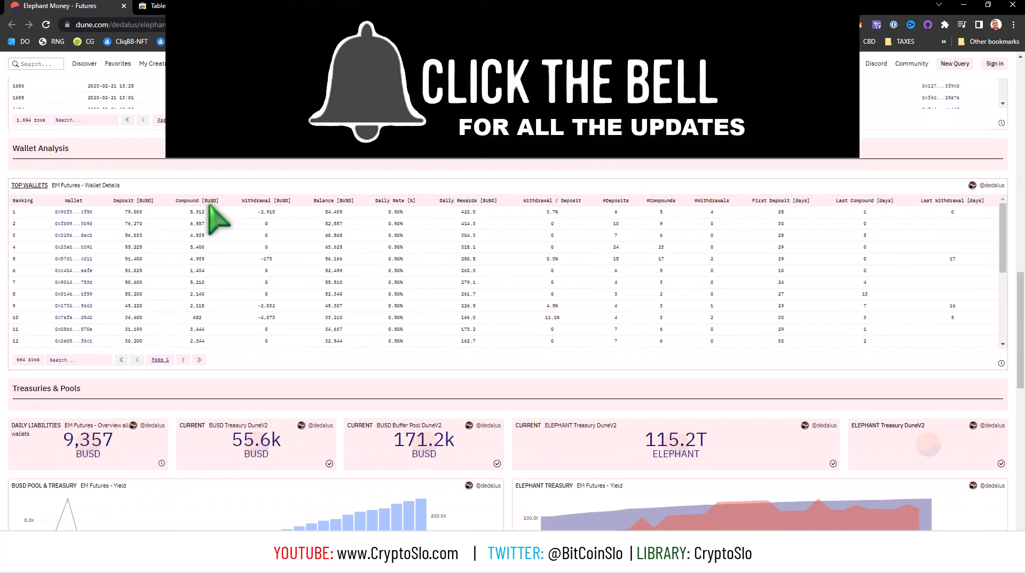
scroll(304, 270, "up", 5)
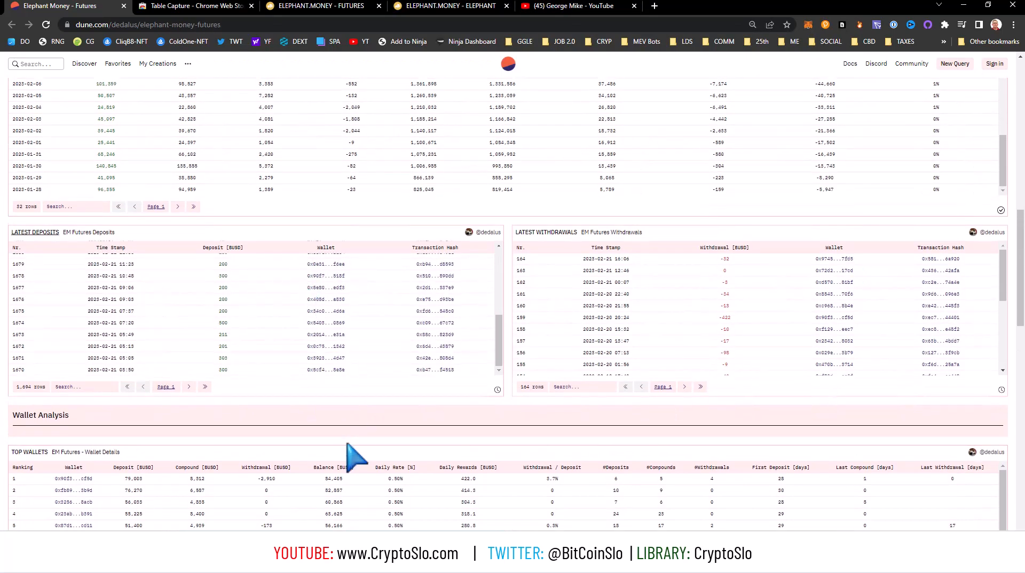
scroll(347, 453, "down", 4)
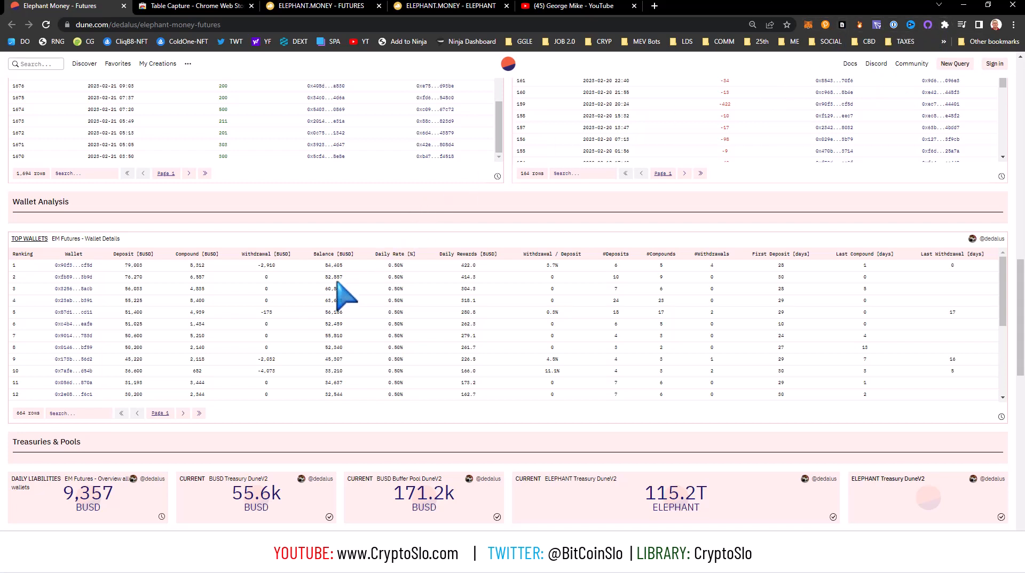
Launch the Table Capture workshop on the Top Wallets table and enable dynamic table capture.
left_click_drag(324, 290, 408, 289)
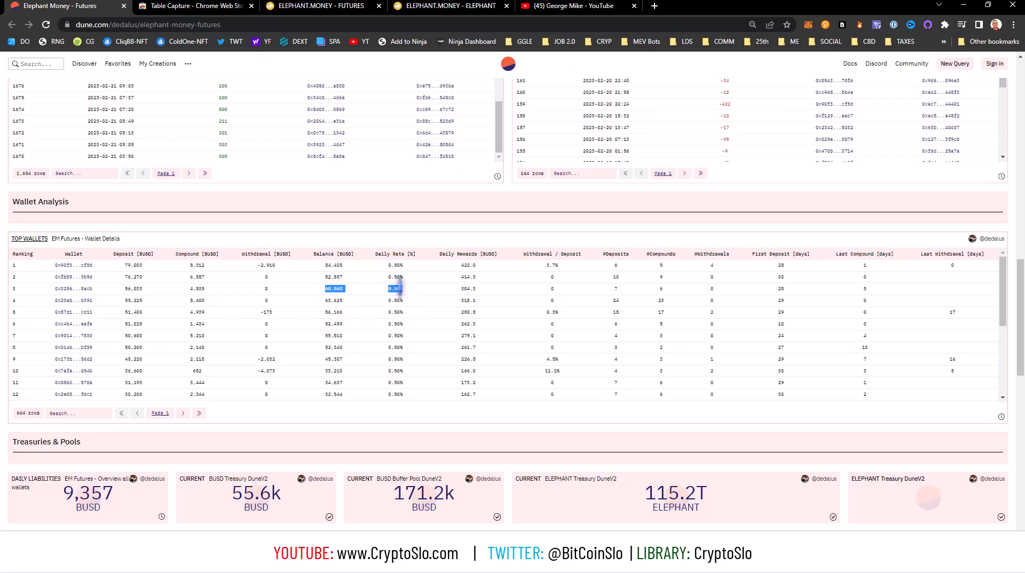
right_click(400, 289)
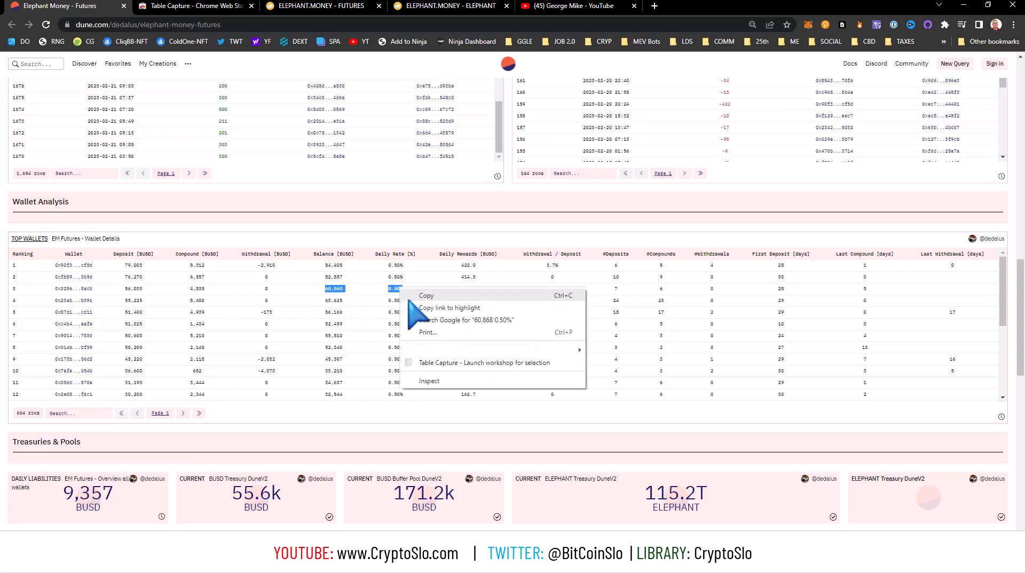
left_click(440, 362)
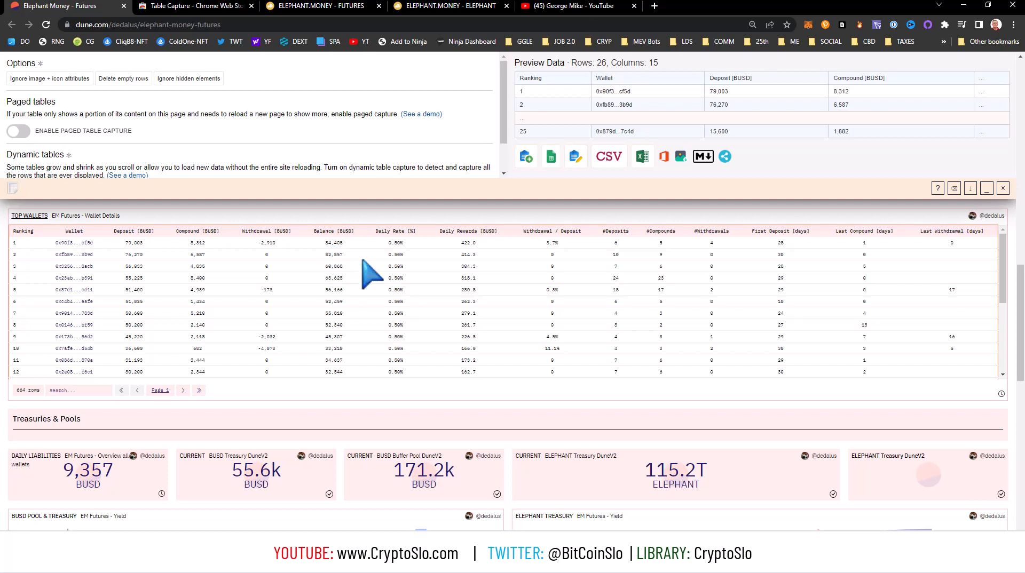
scroll(199, 160, "down", 1)
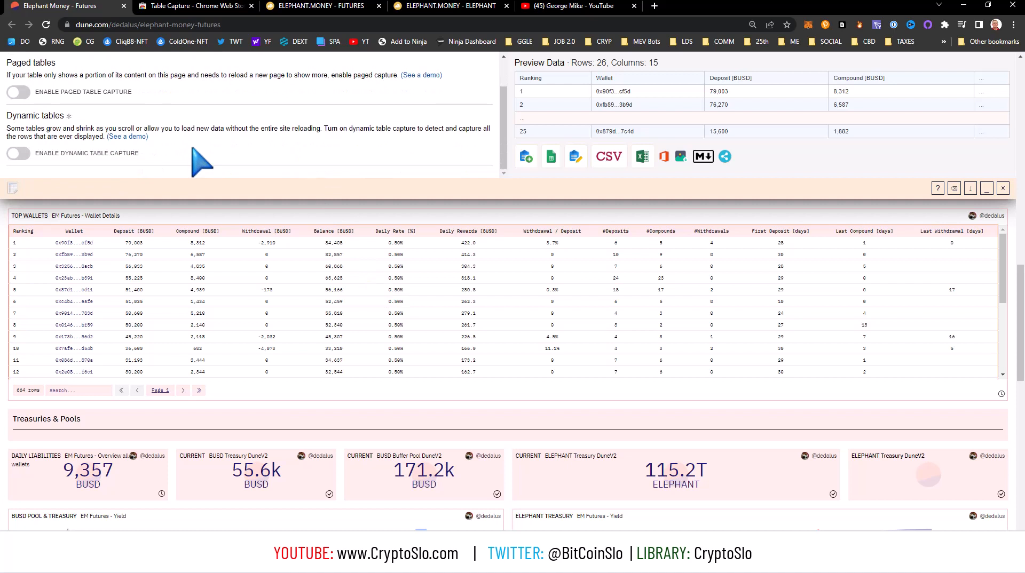
left_click(18, 154)
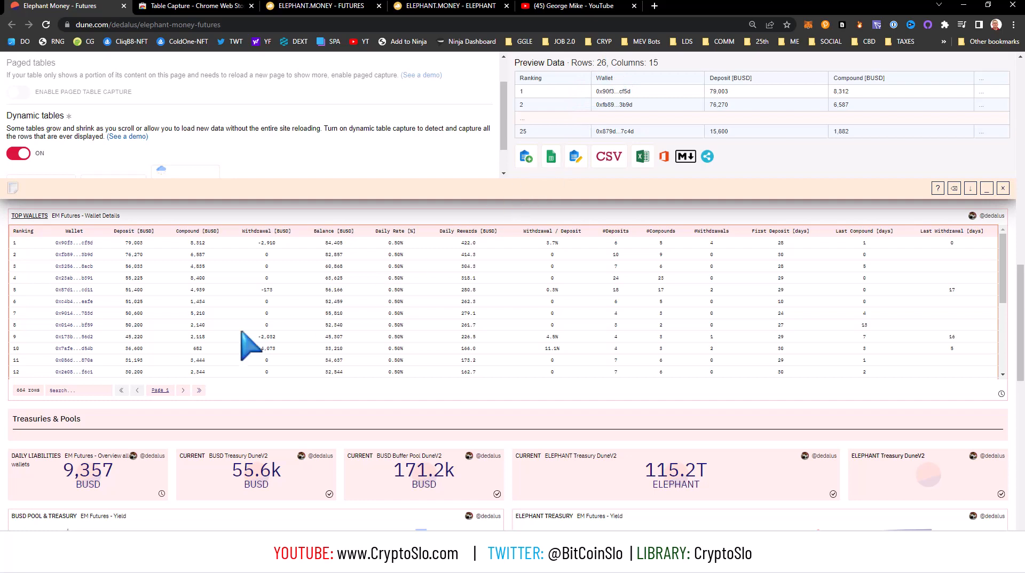
Turn on auto-paging in Table Capture to collect every page of the Top Wallets table.
scroll(160, 338, "down", 3)
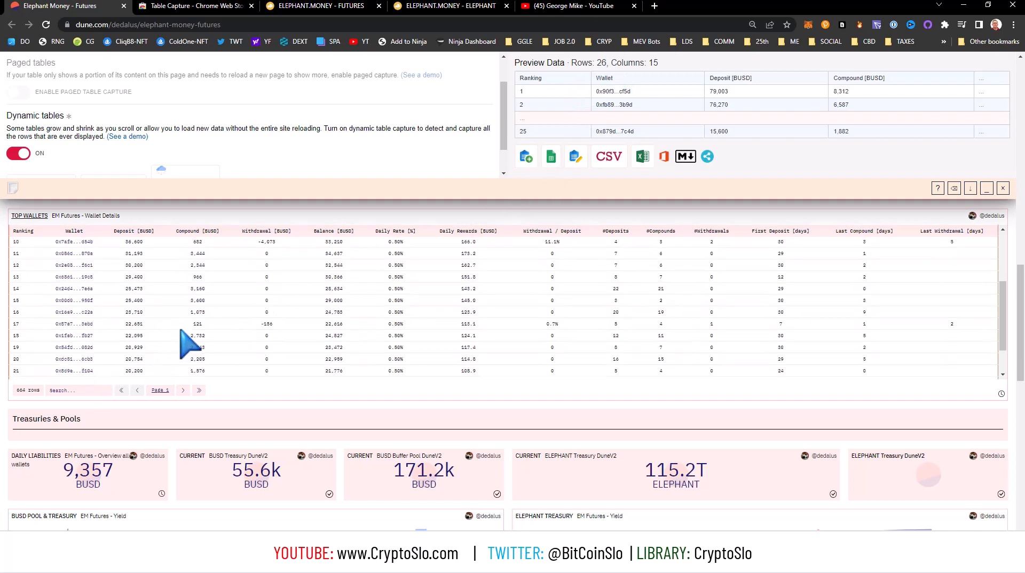
scroll(197, 337, "up", 10)
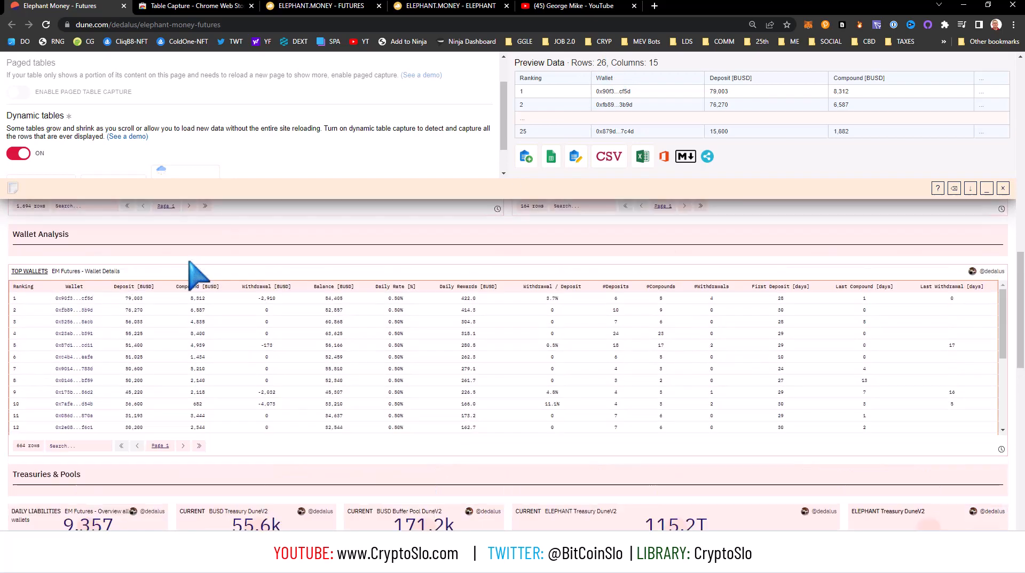
scroll(51, 174, "up", 2)
scroll(51, 174, "down", 3)
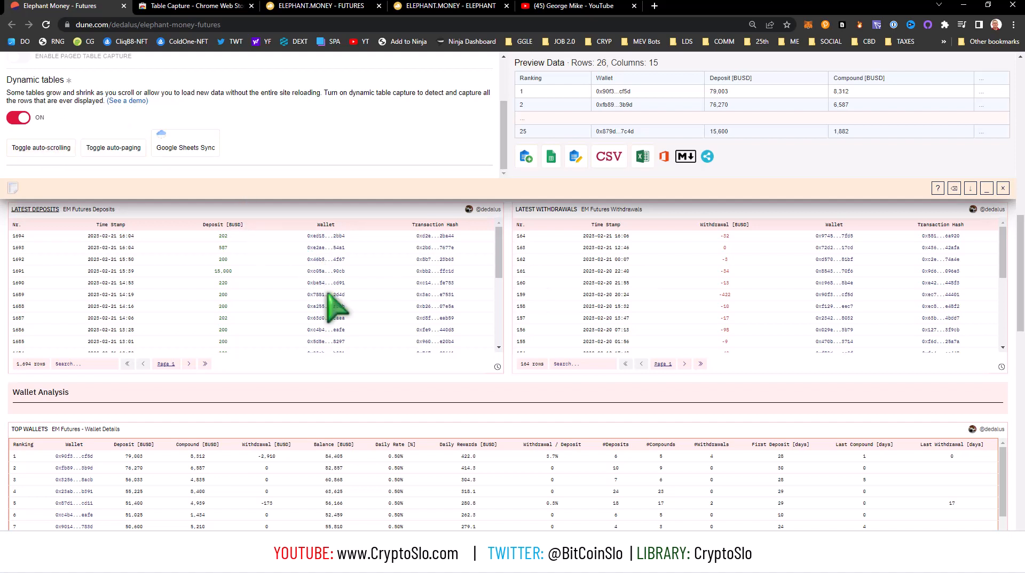
scroll(376, 371, "down", 2)
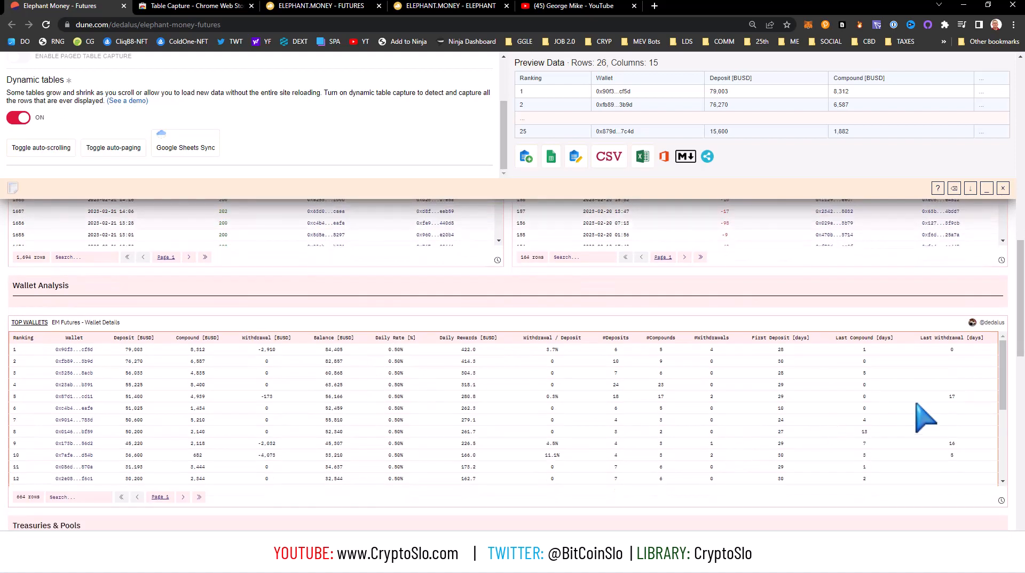
mouse_move(1002, 375)
left_mouse_down()
mouse_move(1007, 487)
mouse_move(1002, 360)
left_mouse_up()
left_click(111, 151)
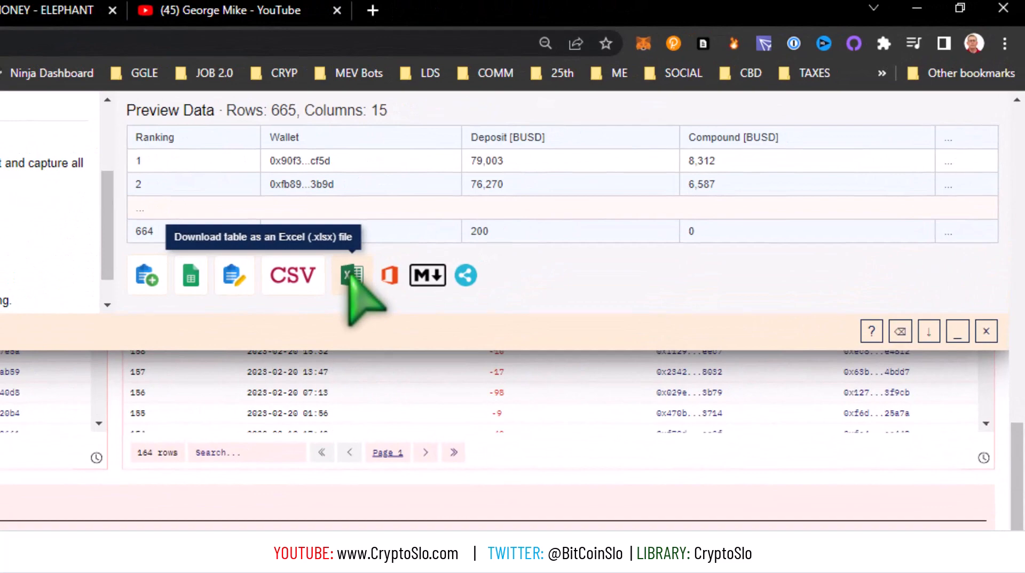
Download the captured Top Wallets table as an Excel (.xlsx) file and open it in Excel.
left_click(346, 273)
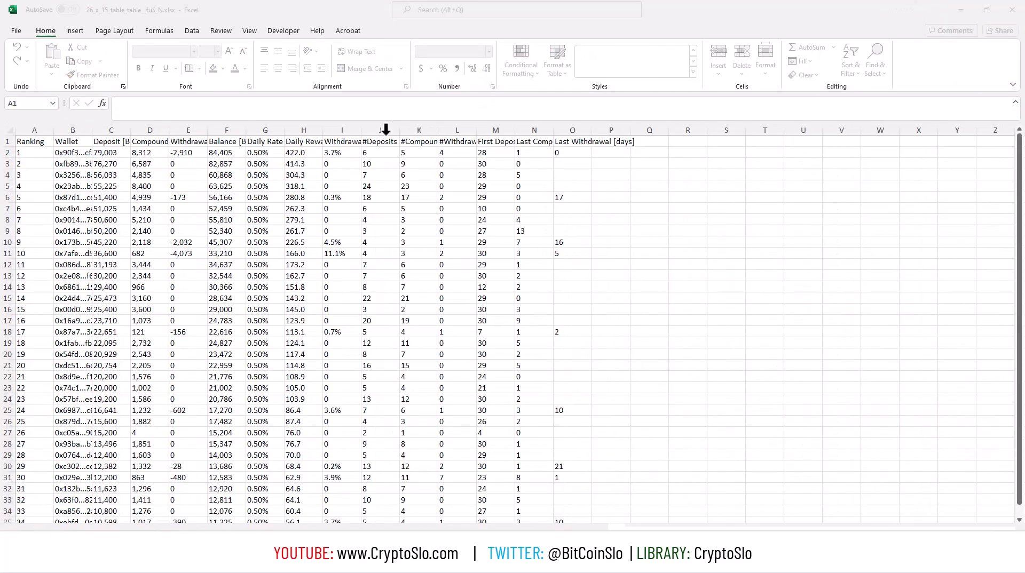
left_click(159, 185)
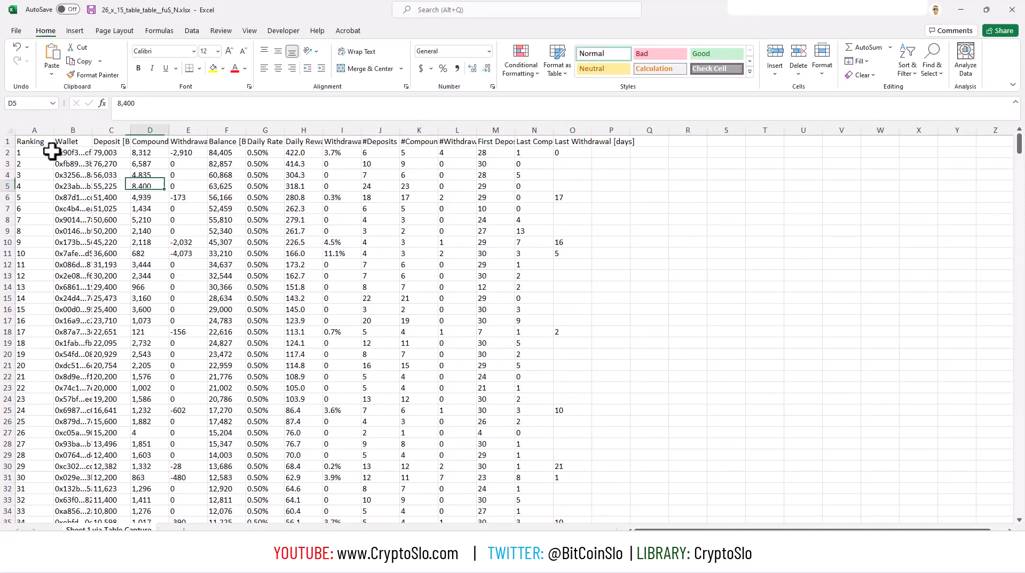
Autofit the width of all columns in the sheet to their contents.
left_click(8, 129)
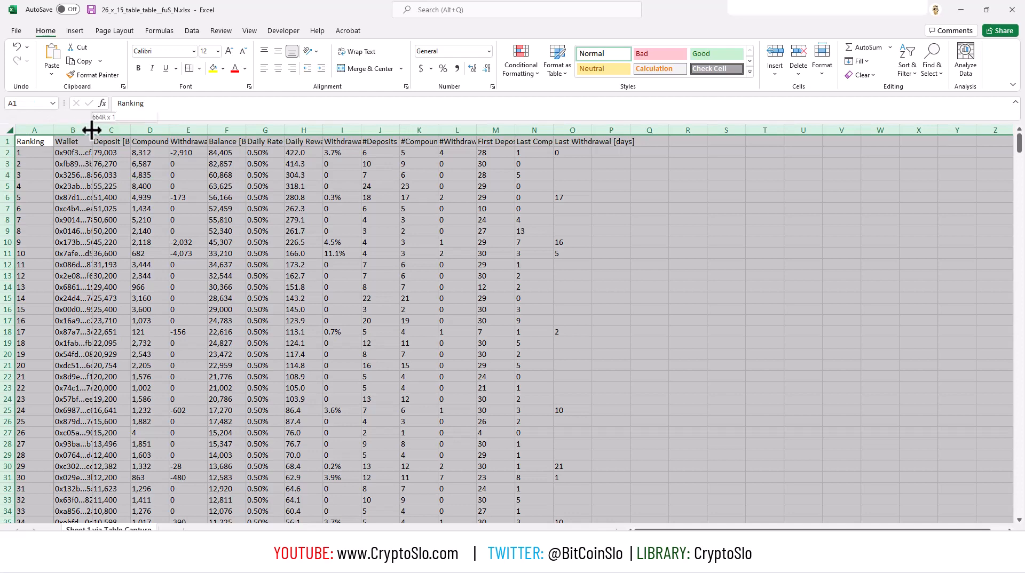
double_click(91, 129)
left_click(118, 163)
Make the header text in row 1 bold.
left_click(12, 141)
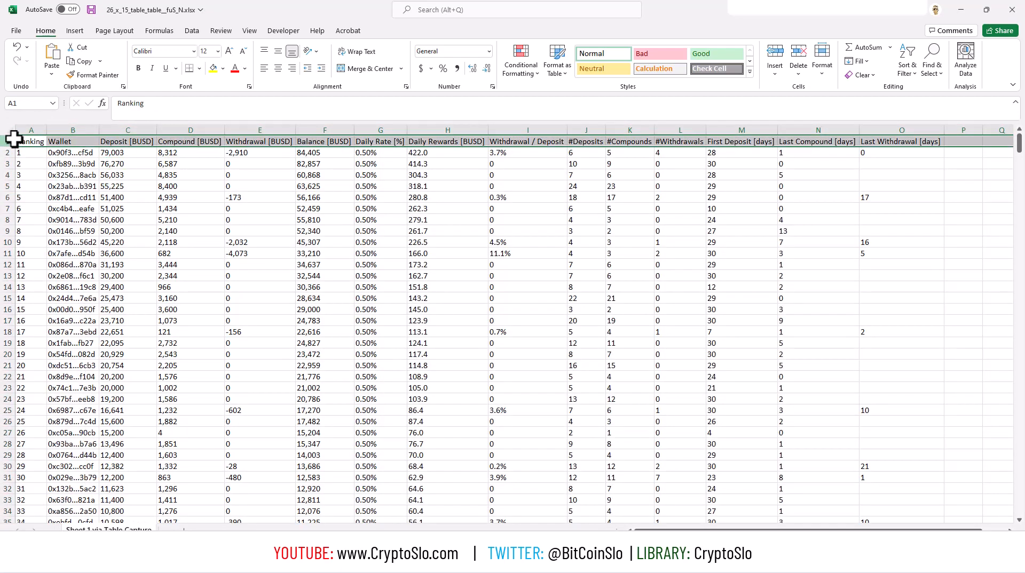
left_click(138, 68)
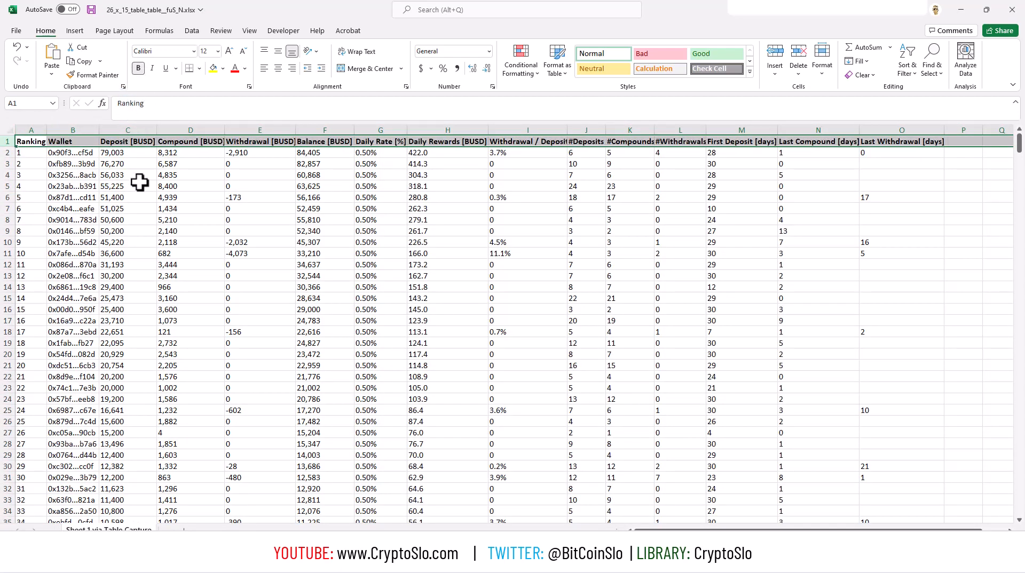
left_click(281, 162)
left_click(265, 177)
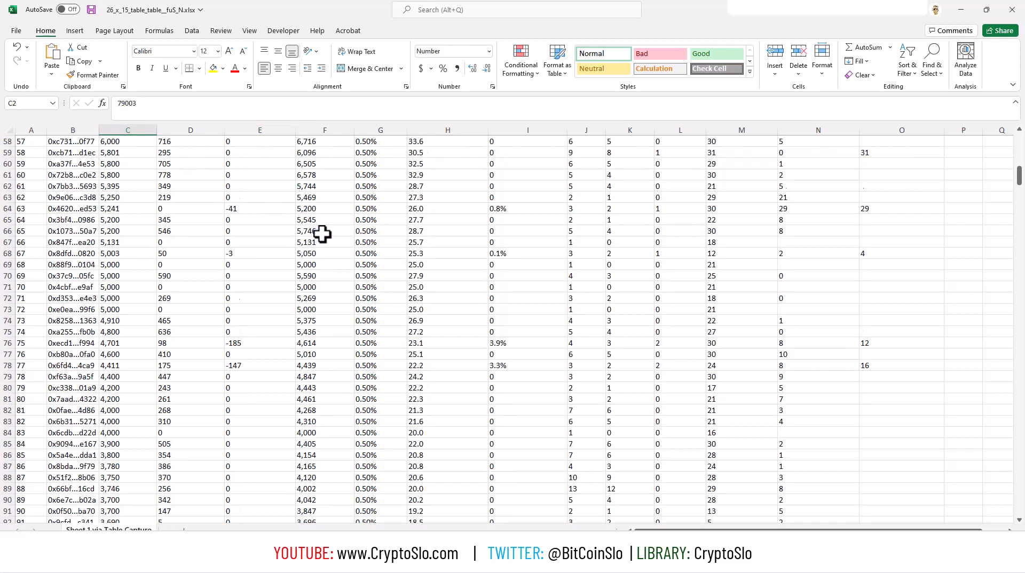
Freeze the header row of the captured wallets sheet above cell A2.
scroll(322, 233, "down", 1)
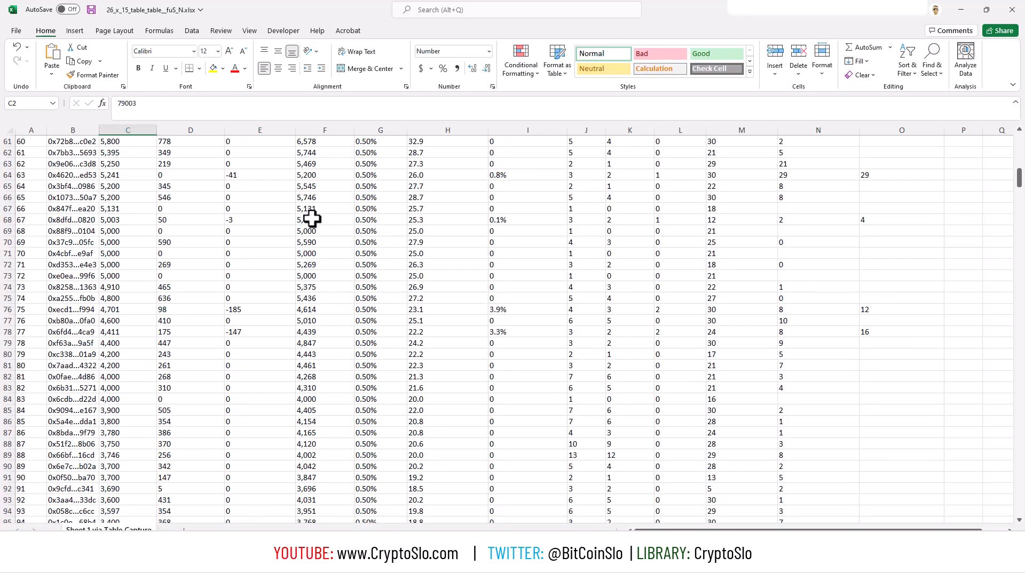
scroll(311, 220, "up", 20)
left_click(63, 153)
left_click(32, 153)
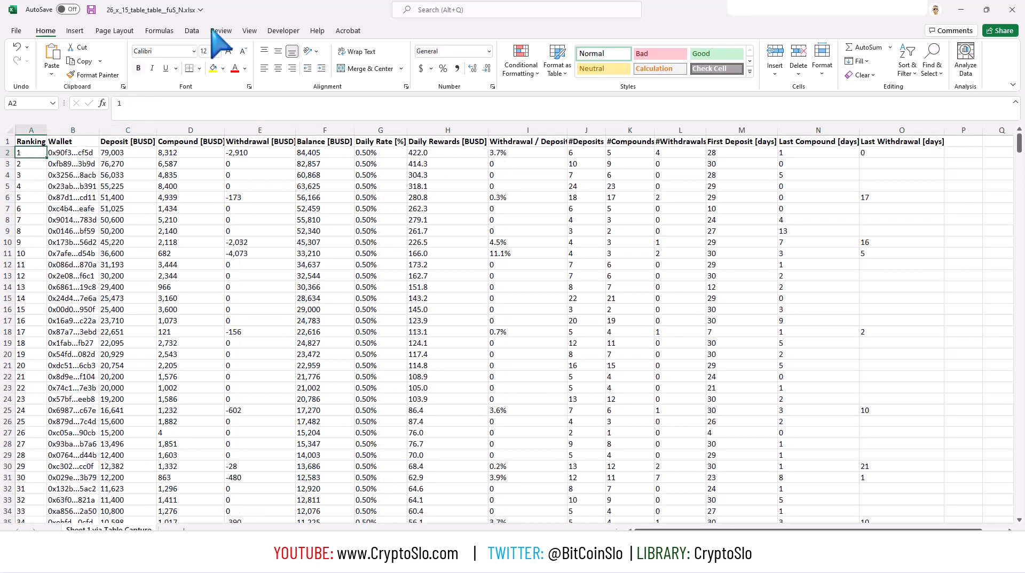
left_click(249, 31)
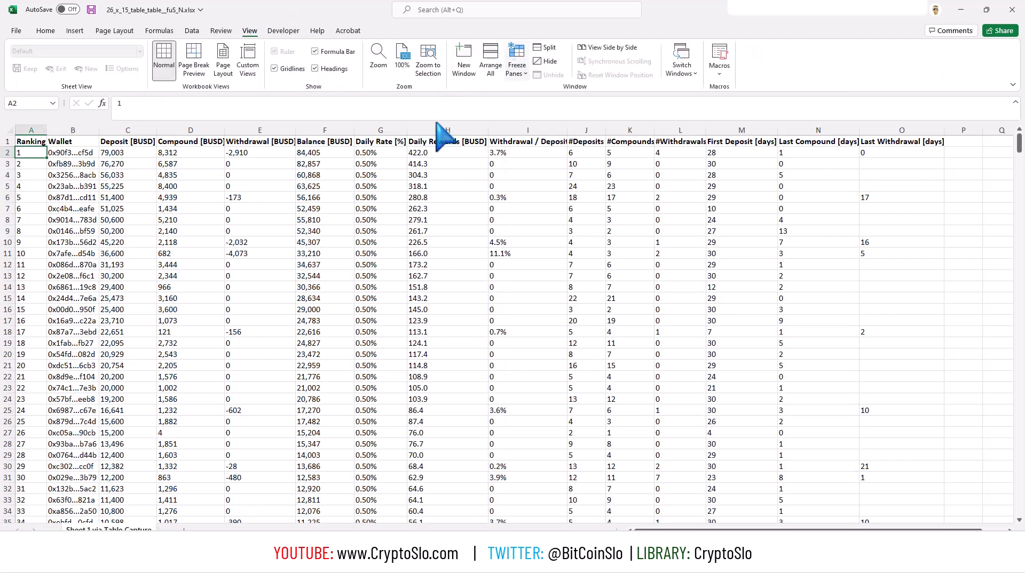
key("Right")
key("Right")
key("Right")
key("Right")
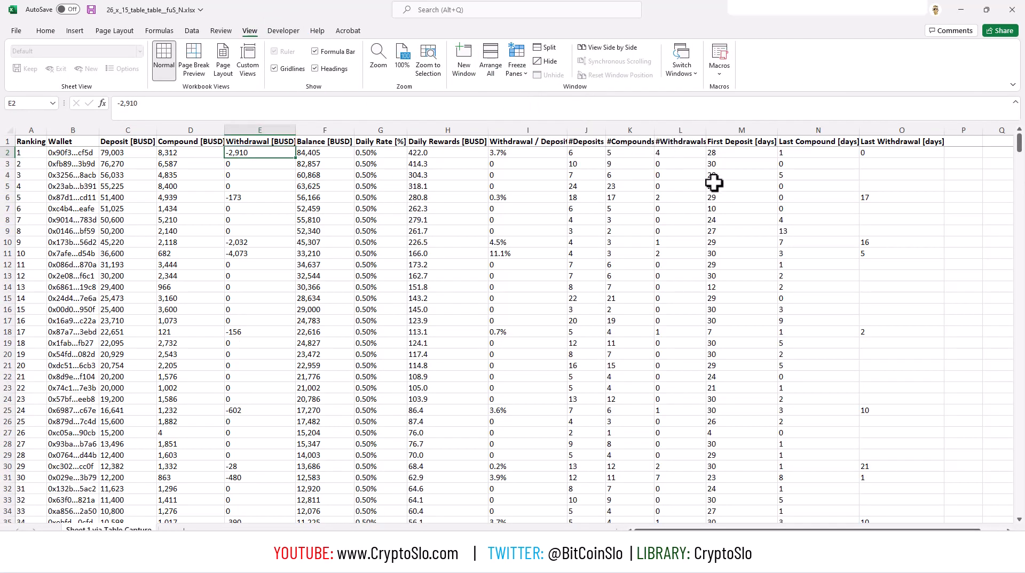
Switch to the workbook Futures and Stampede Data Tables.xlsx and look over the wallet rows on the FUTURES DATA sheet.
left_click(964, 9)
left_click(415, 187)
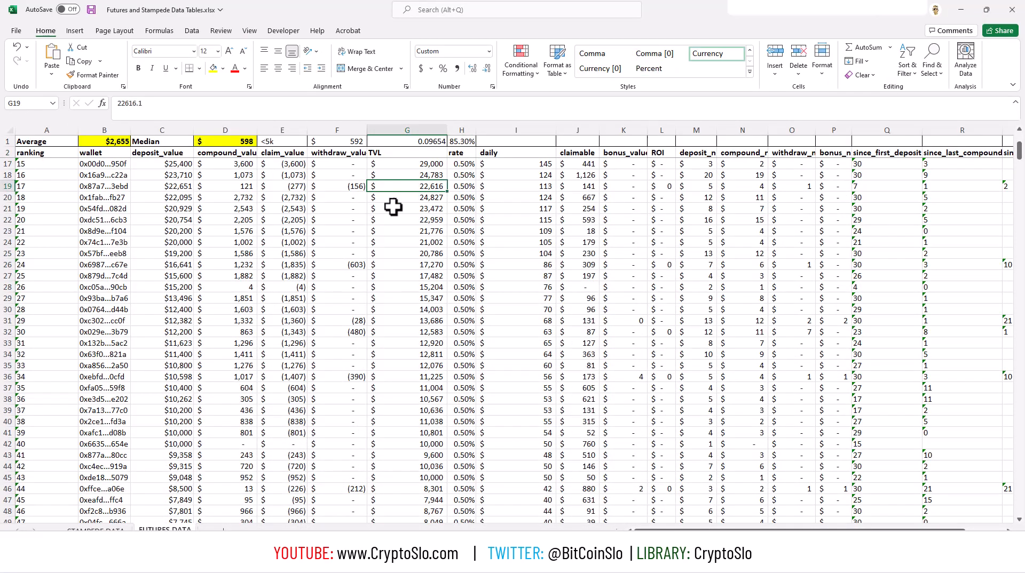
left_click(128, 176)
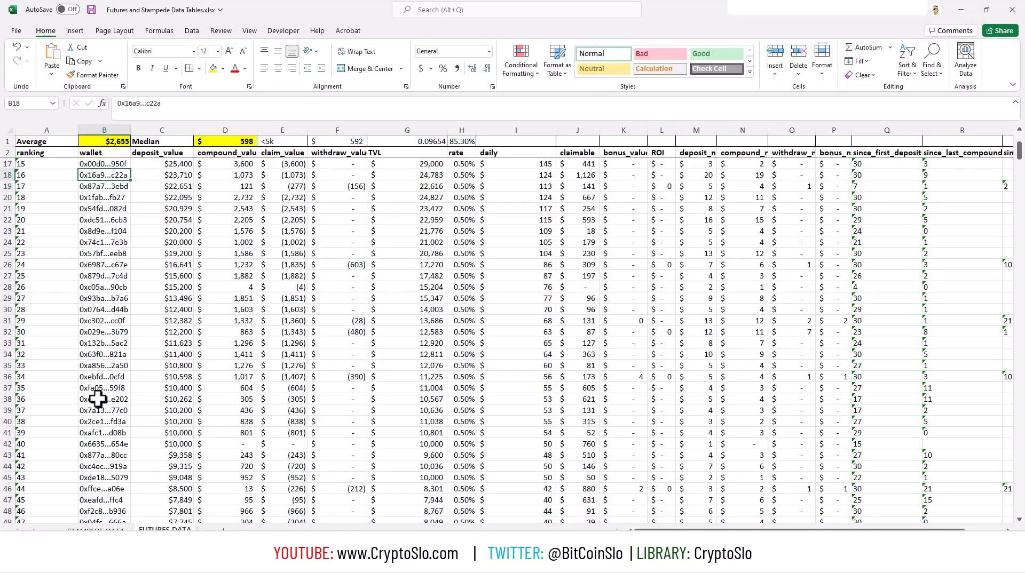
left_click(273, 287)
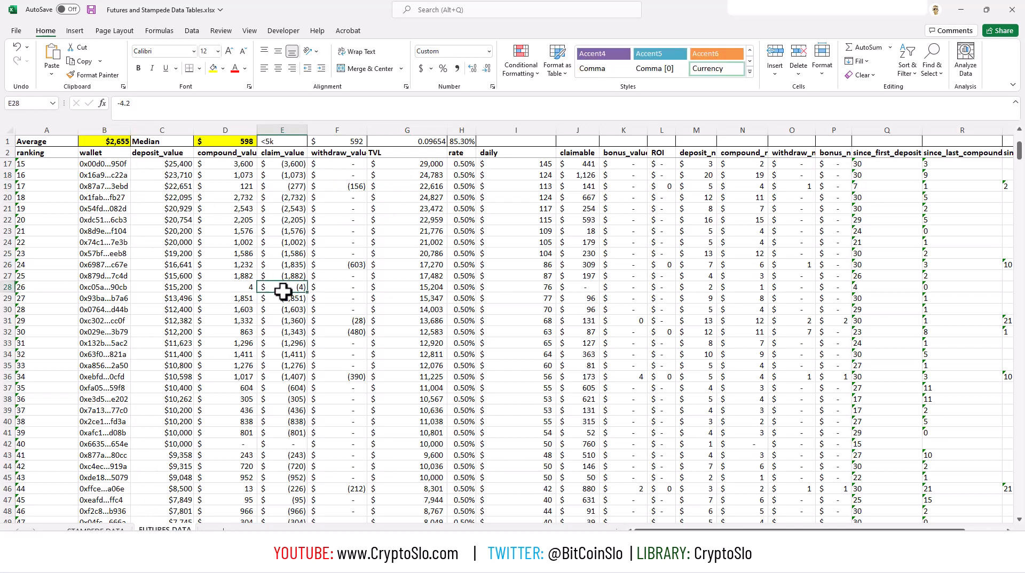
Examine the Average, Median and <5k summary cells in row 1 and the deposit formulas behind the average and median.
left_click(95, 142)
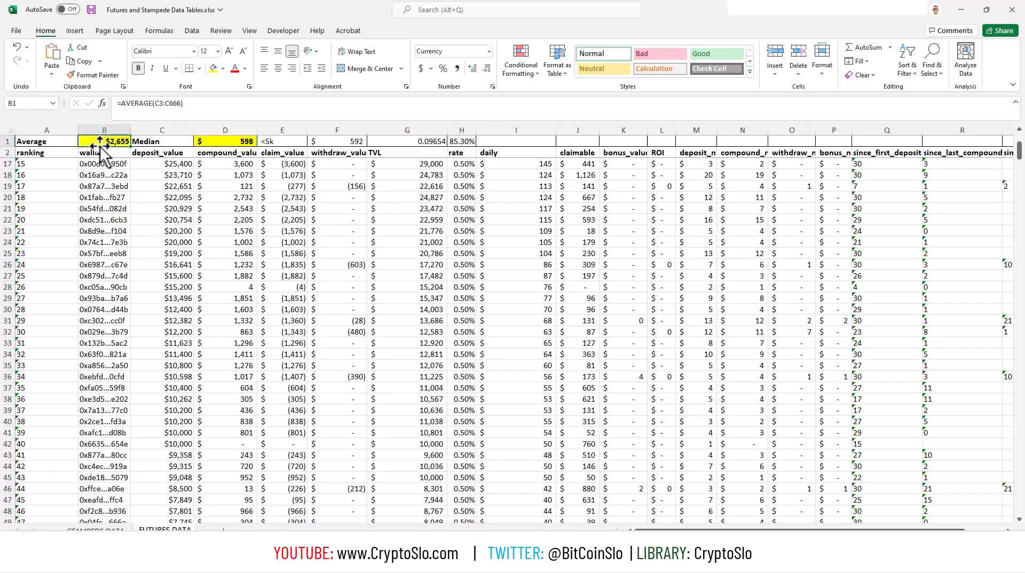
key("Up")
key("Left")
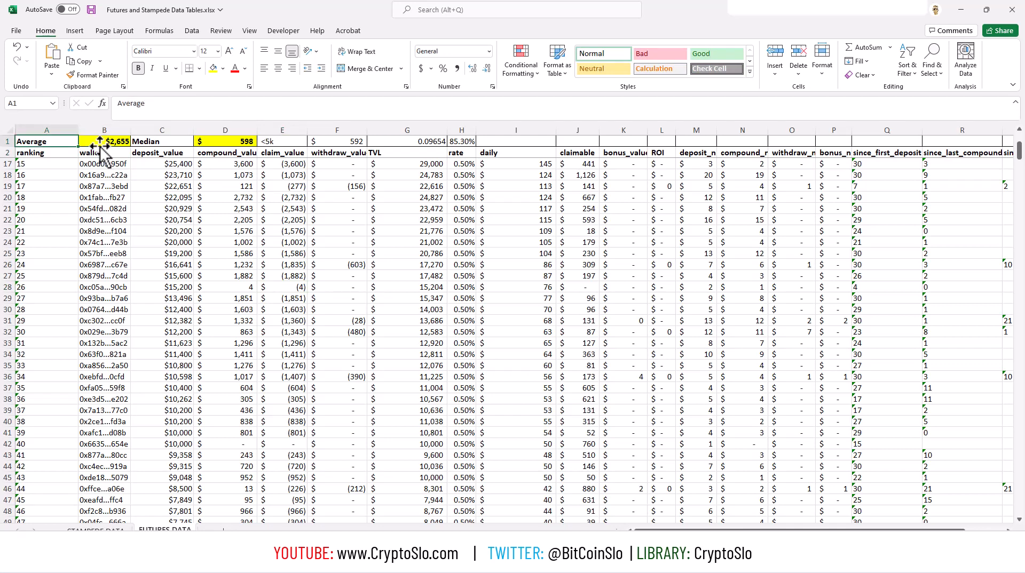
key("Right")
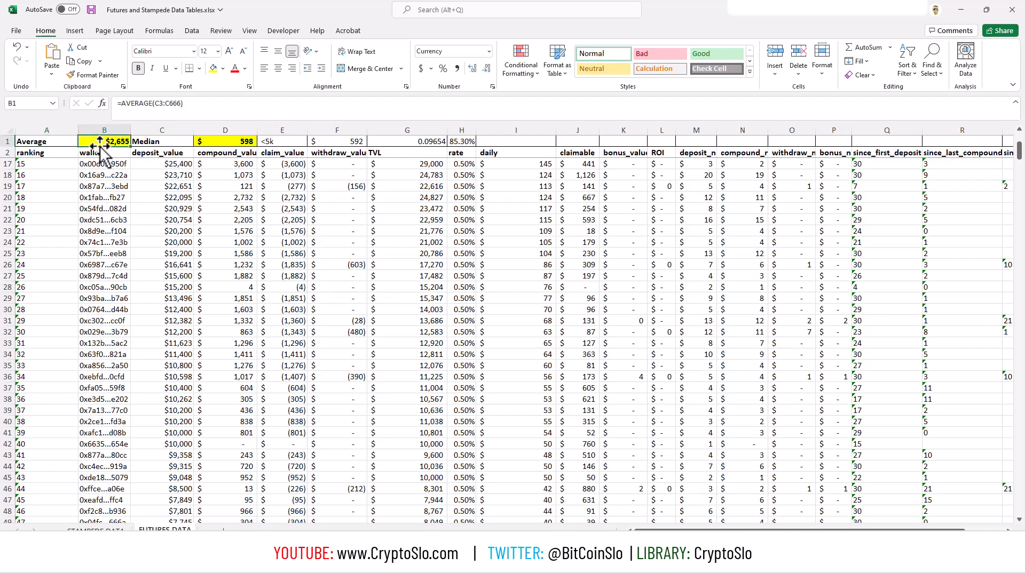
key("Right")
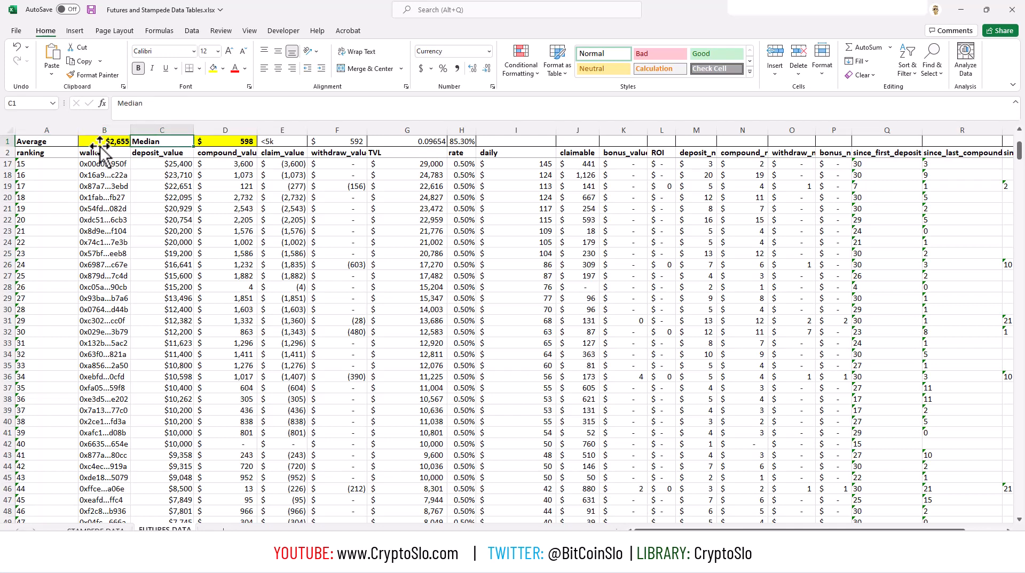
key("Right")
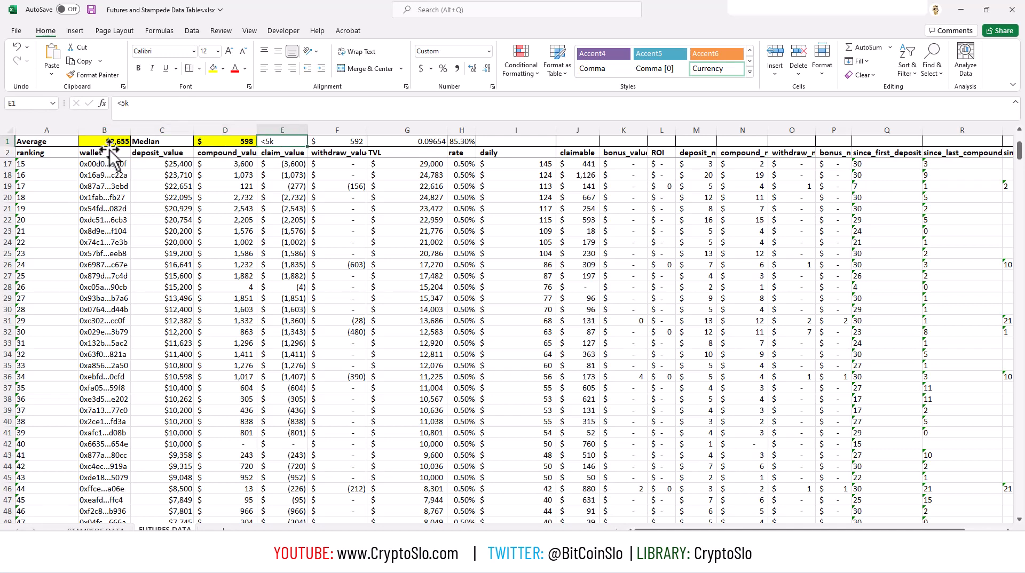
scroll(155, 166, "up", 5)
left_click(198, 174)
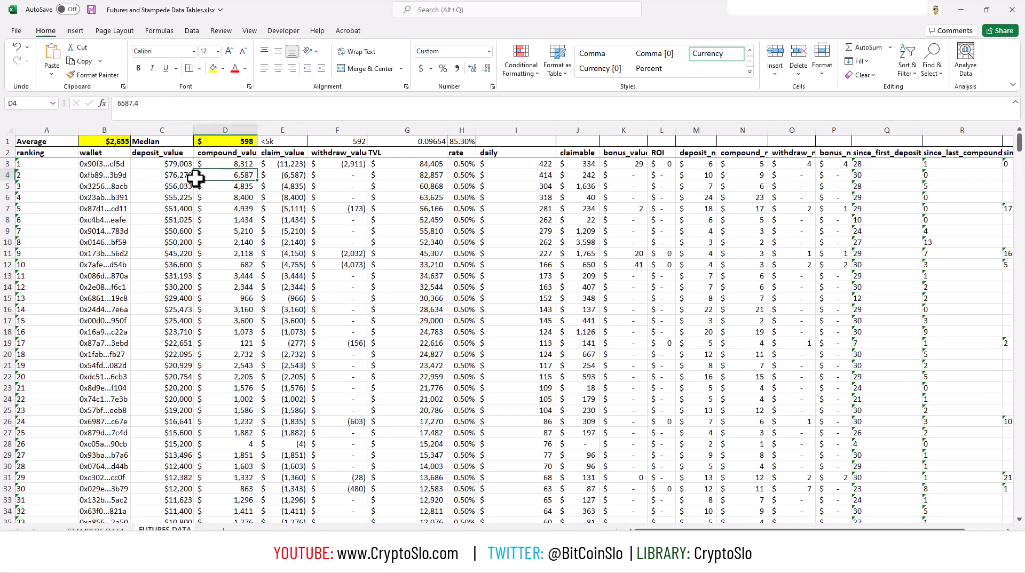
left_click(143, 141)
left_click(115, 141)
left_click(58, 142)
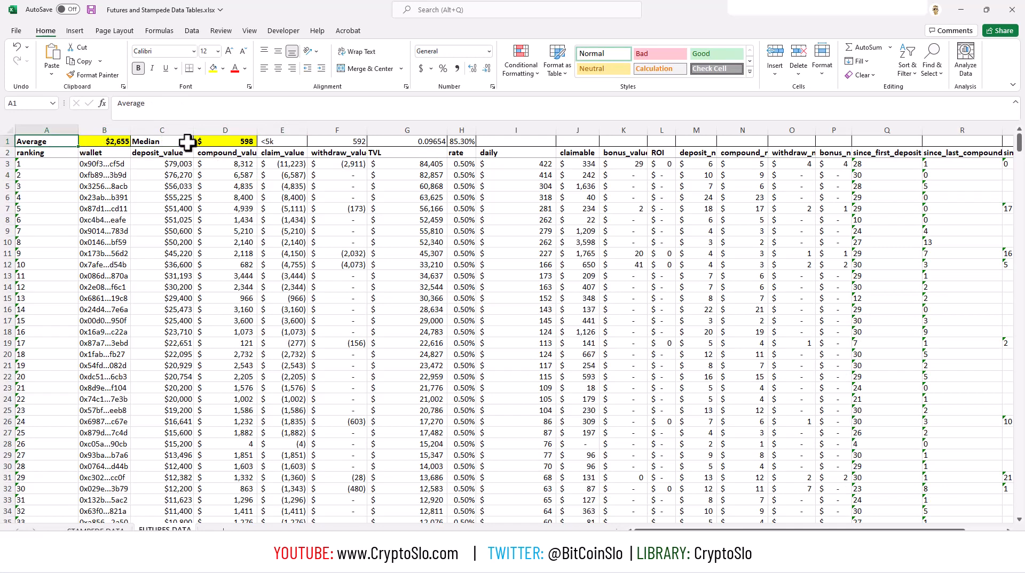
left_click(152, 141)
left_click(223, 139)
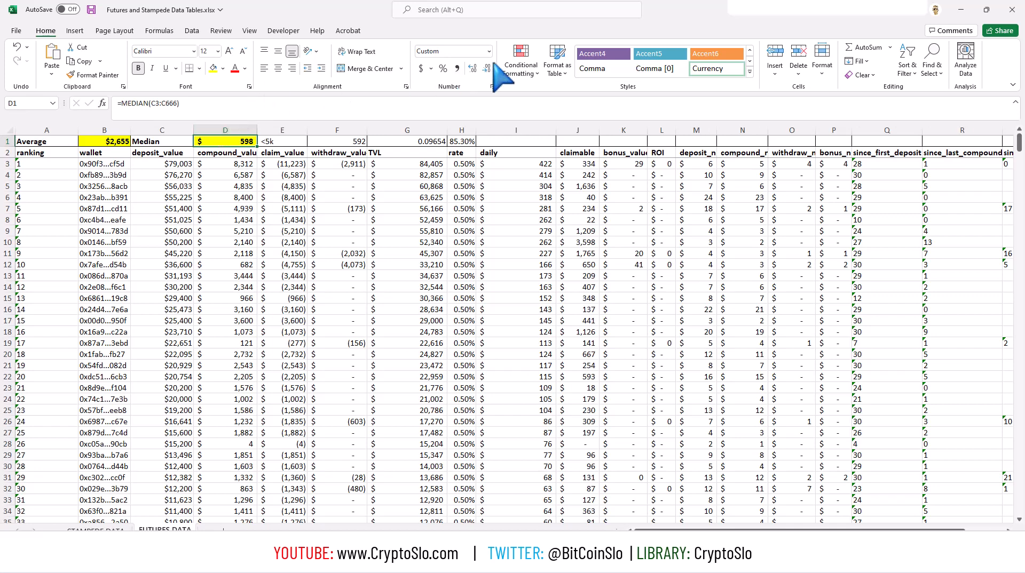
Switch to the browser and look through the featured videos on the Table Capture developer's YouTube channel.
left_click(959, 10)
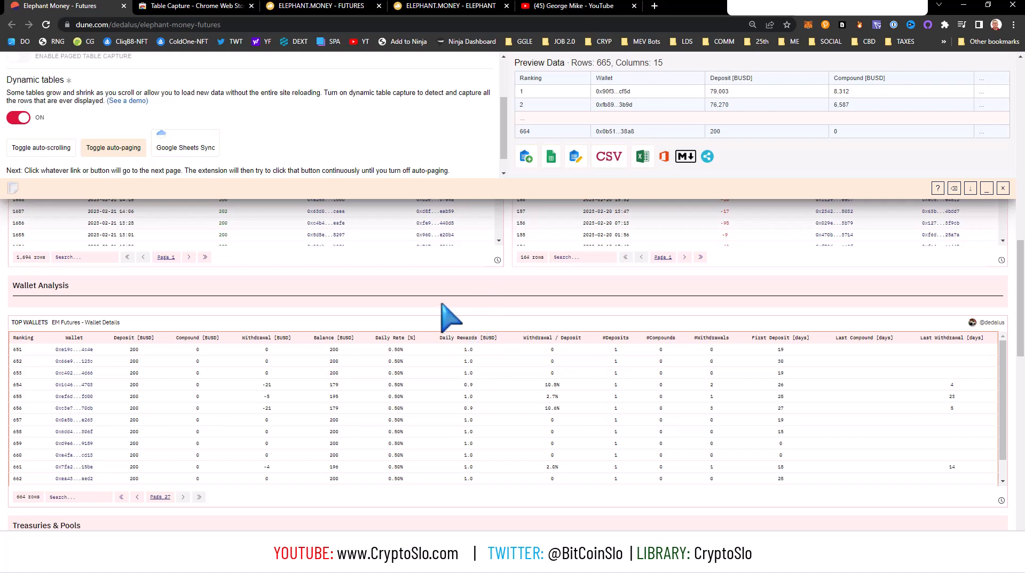
left_click(562, 7)
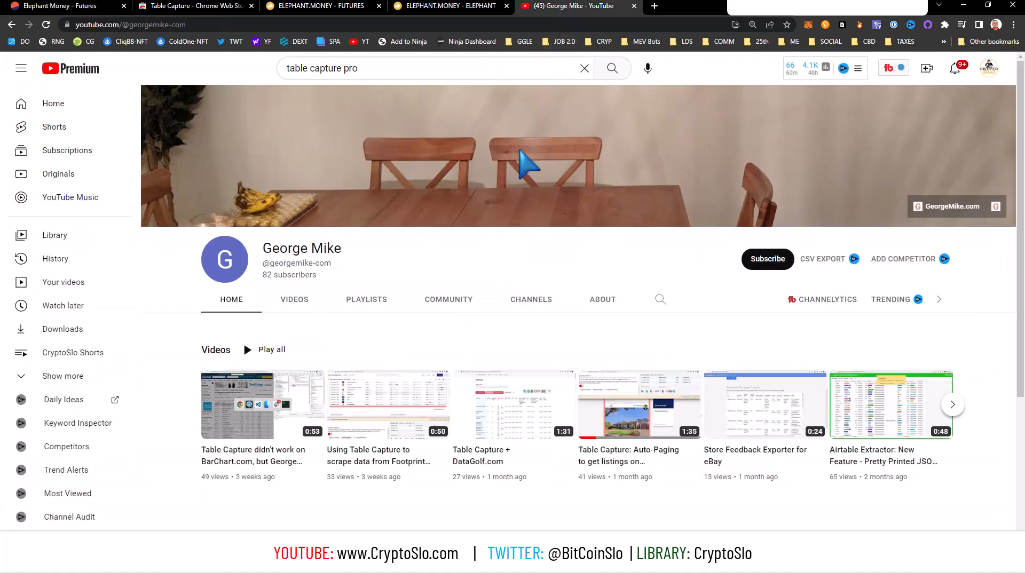
scroll(501, 400, "down", 2)
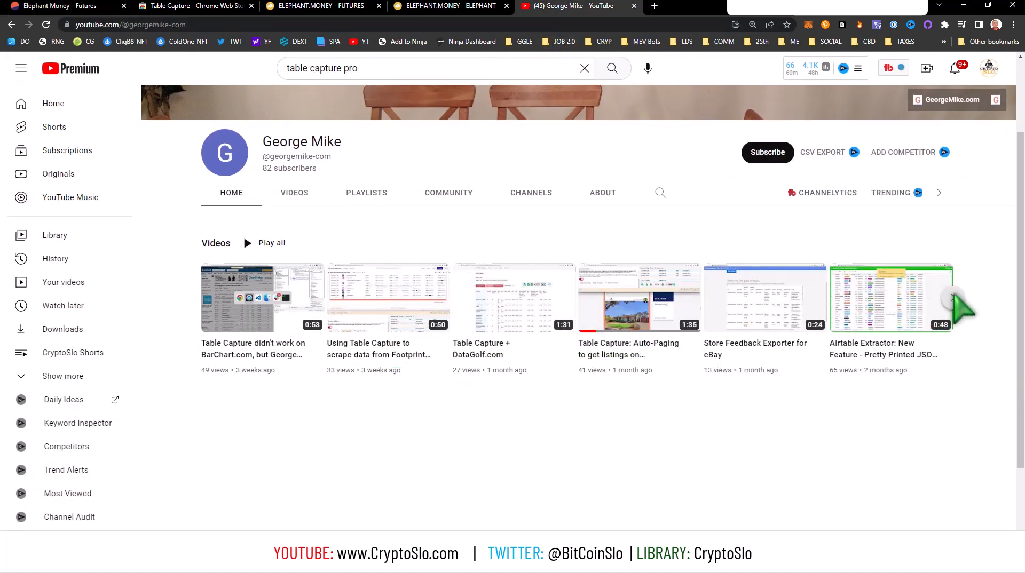
left_click(955, 297)
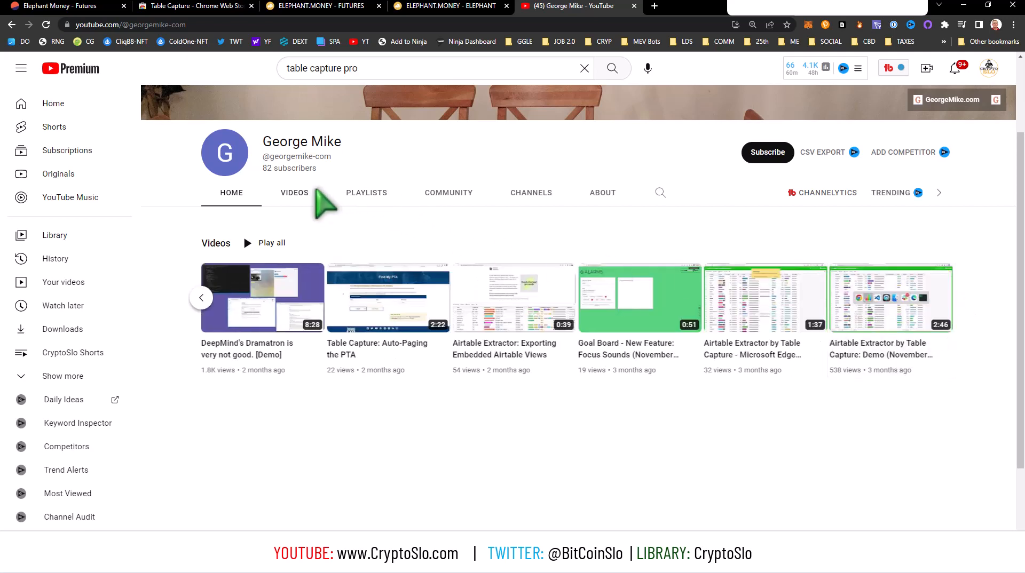
Browse the channel's full list of uploaded videos for Table Capture demos.
left_click(312, 191)
scroll(448, 347, "down", 4)
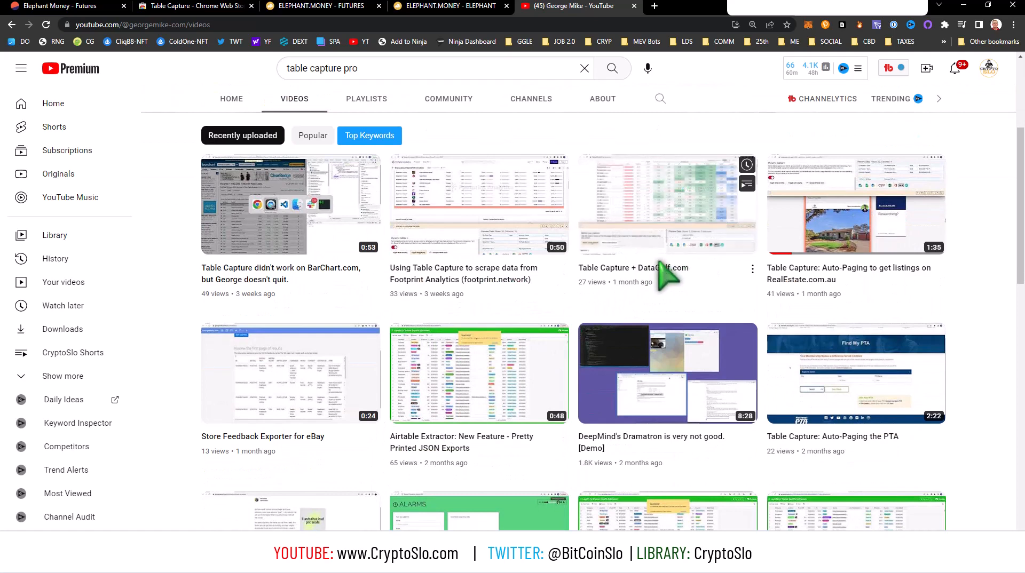
scroll(469, 356, "down", 2)
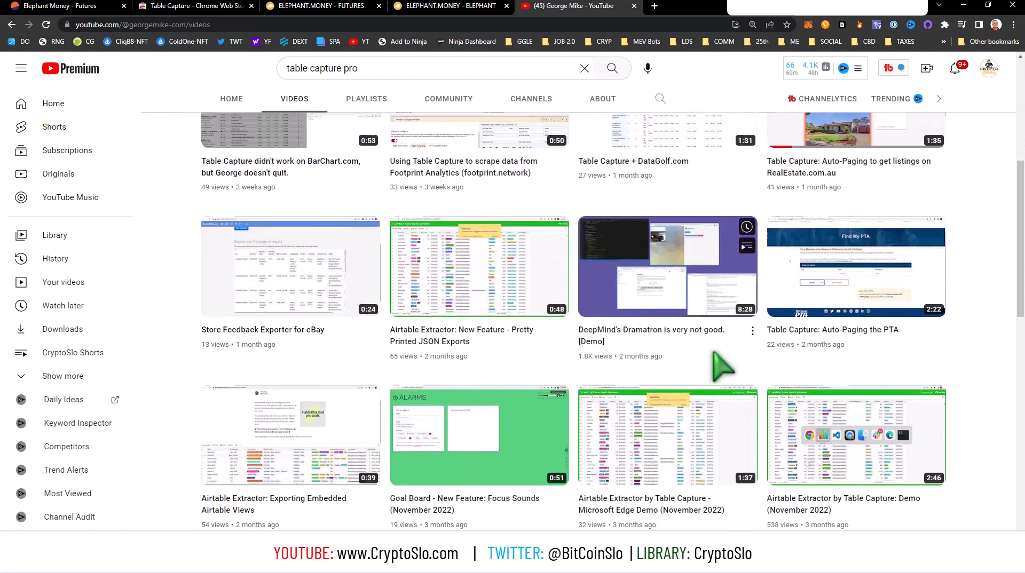
scroll(679, 352, "down", 4)
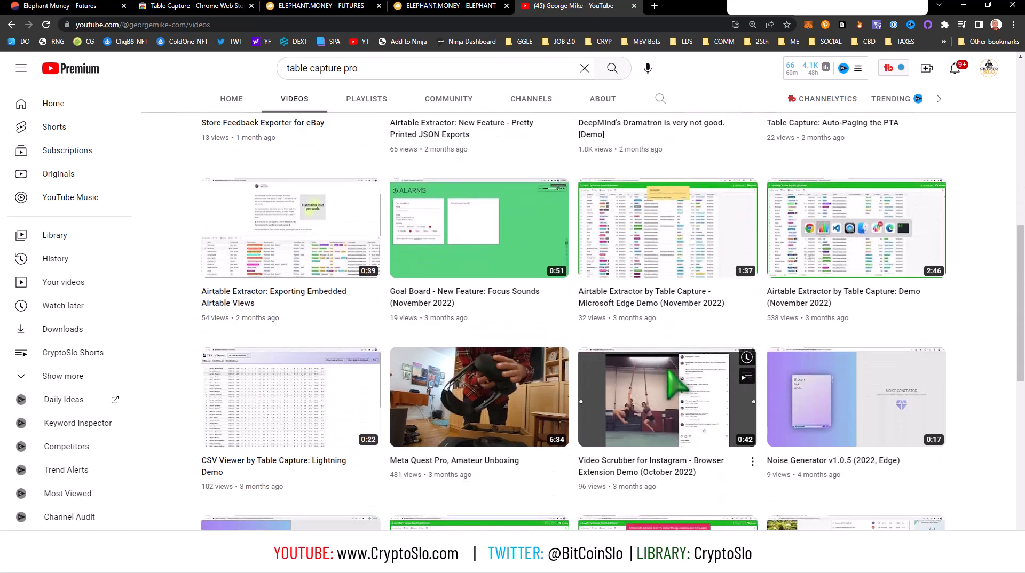
scroll(332, 384, "up", 8)
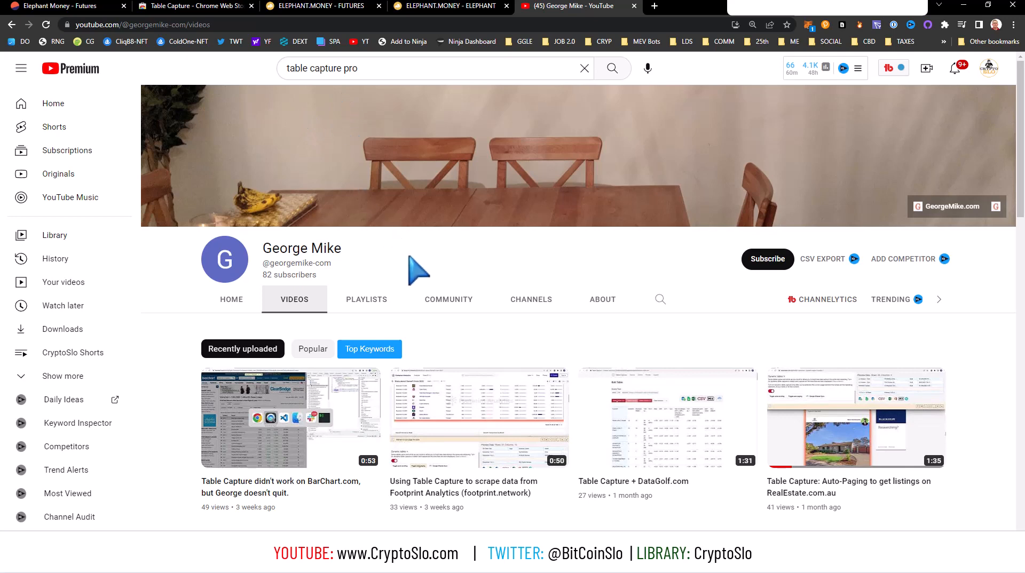
Bring up the open ELEPHANT.MONEY Futures page.
left_click(332, 8)
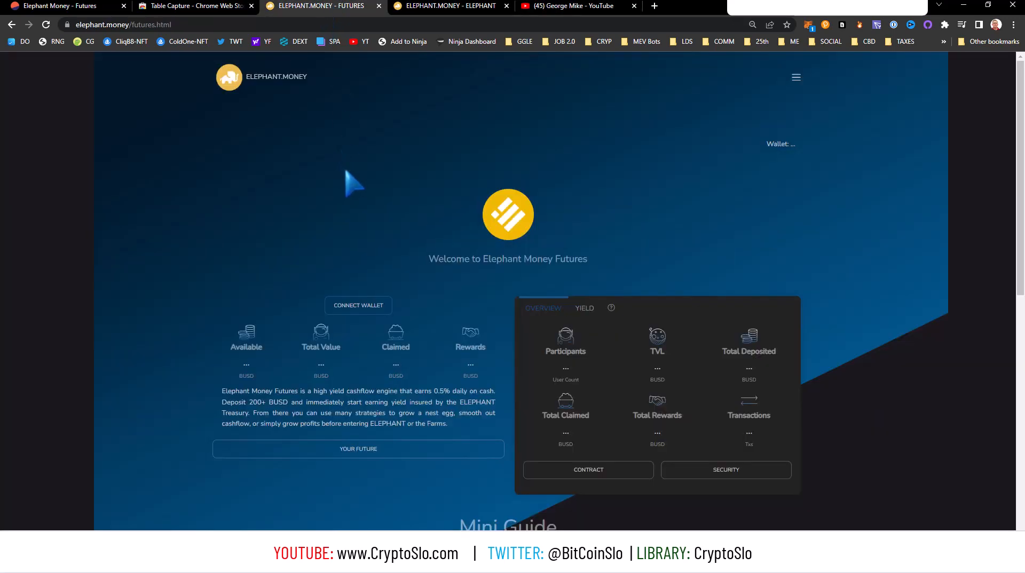